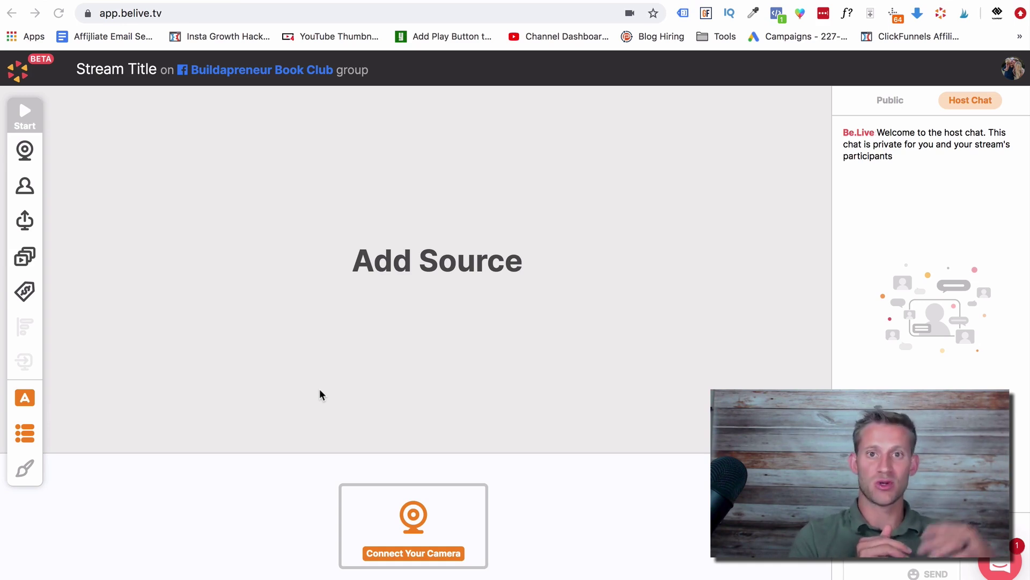
Connect the FaceTime HD Camera as a source and push its feed onto the stage.
click(25, 151)
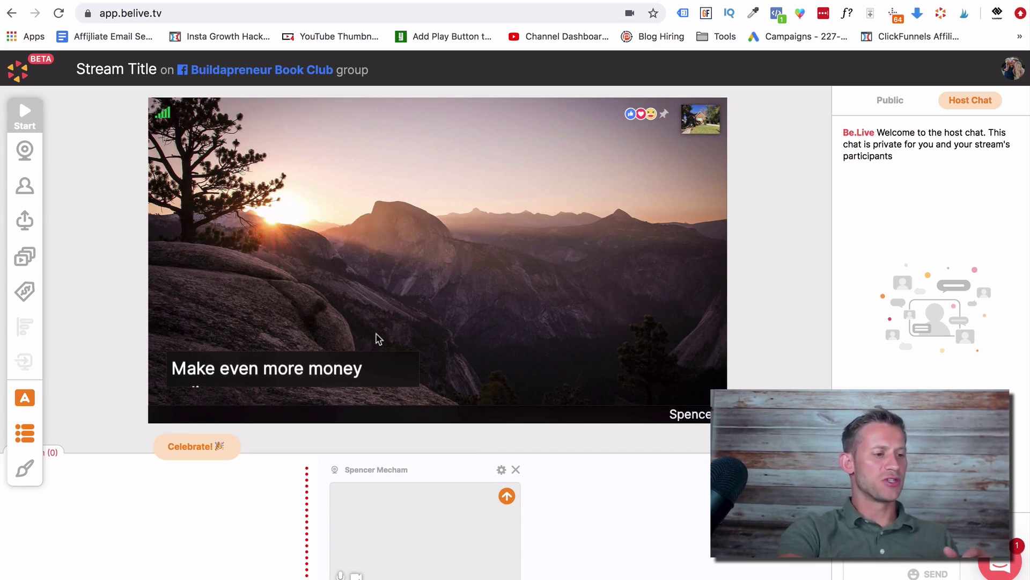
click(501, 471)
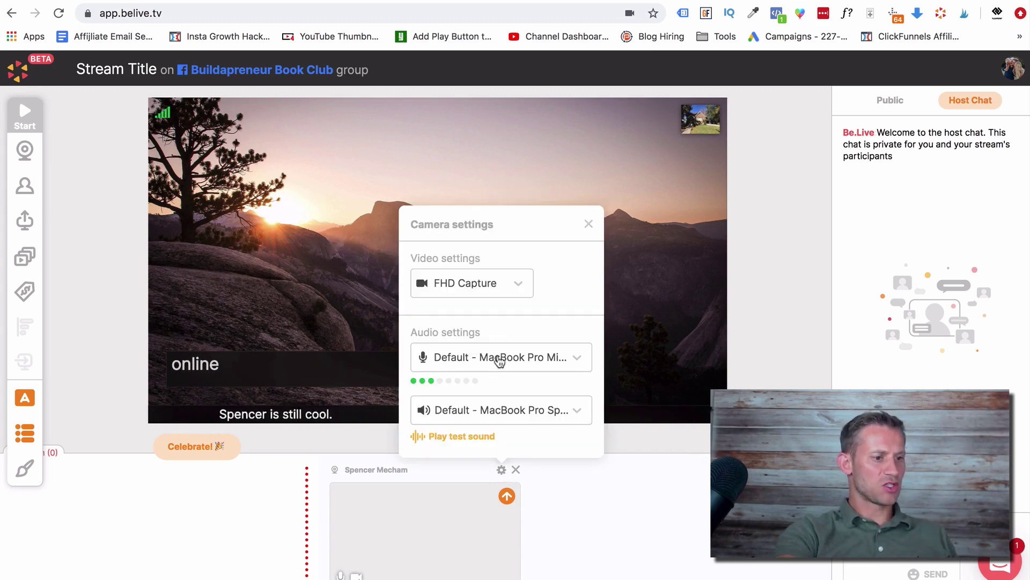
click(502, 293)
click(501, 312)
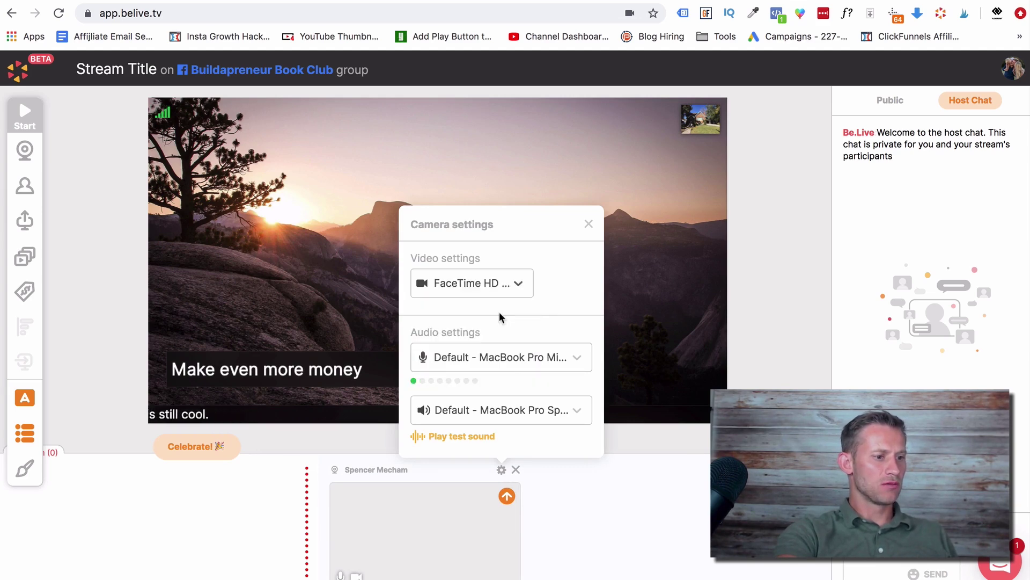
click(646, 511)
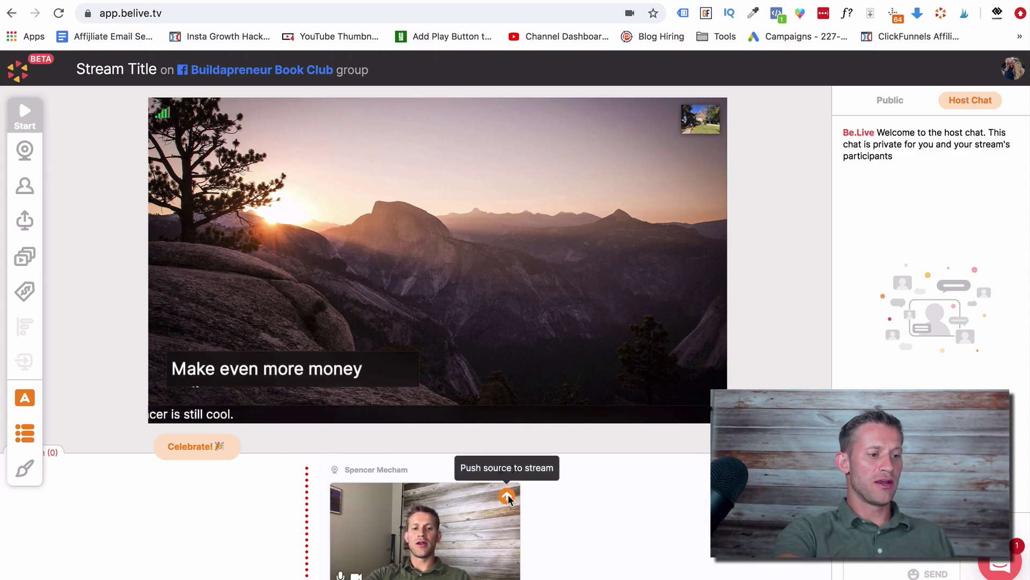
click(507, 496)
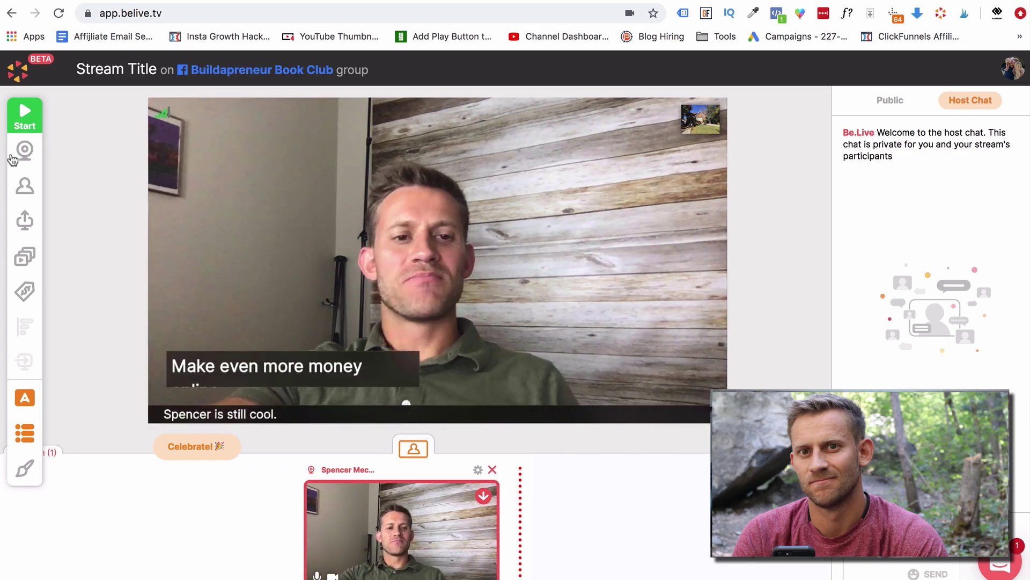
Add the HD Pro Webcam C920 as a second camera and push it on stage beside the first.
click(34, 165)
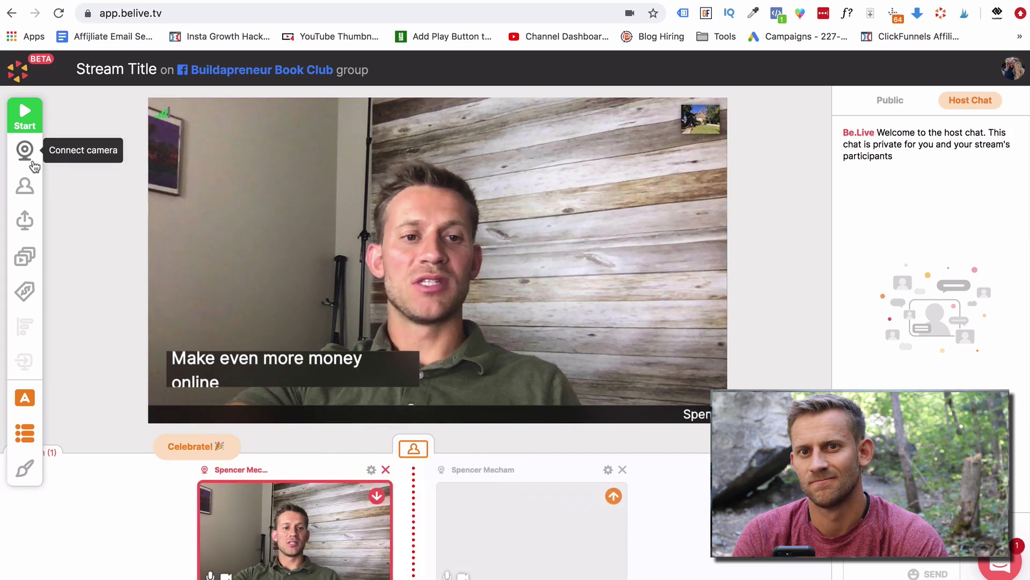
click(608, 470)
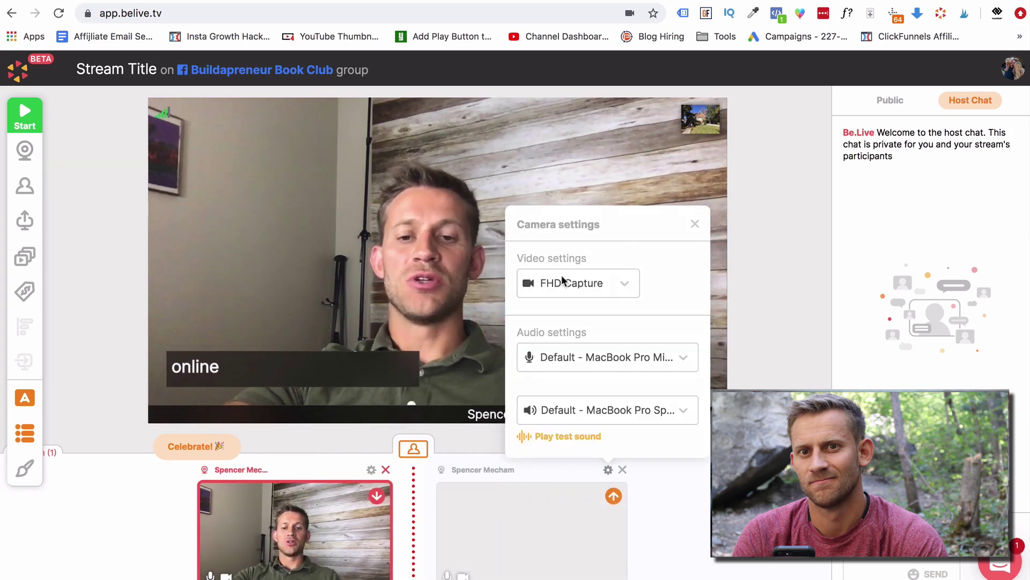
click(603, 286)
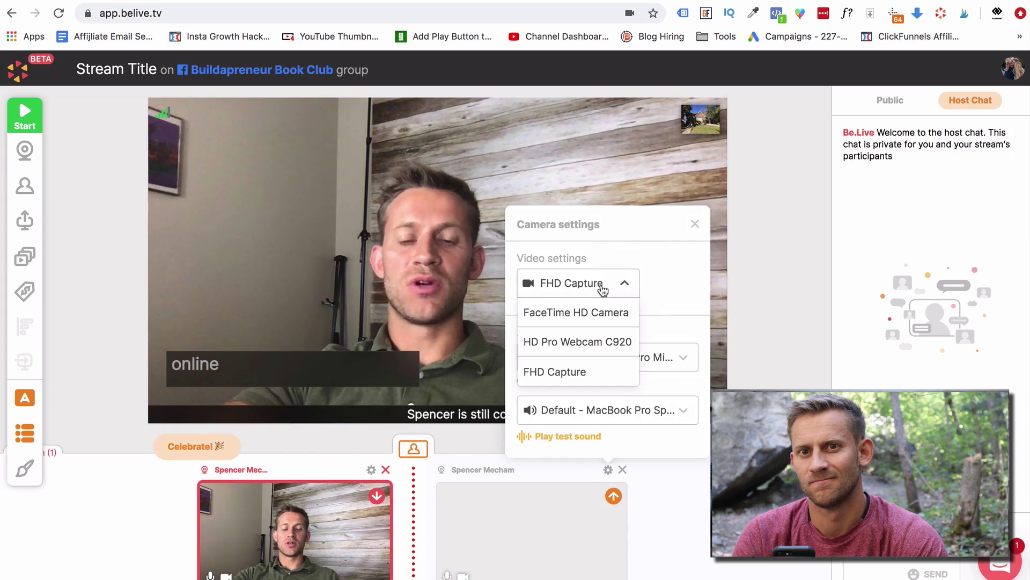
click(598, 342)
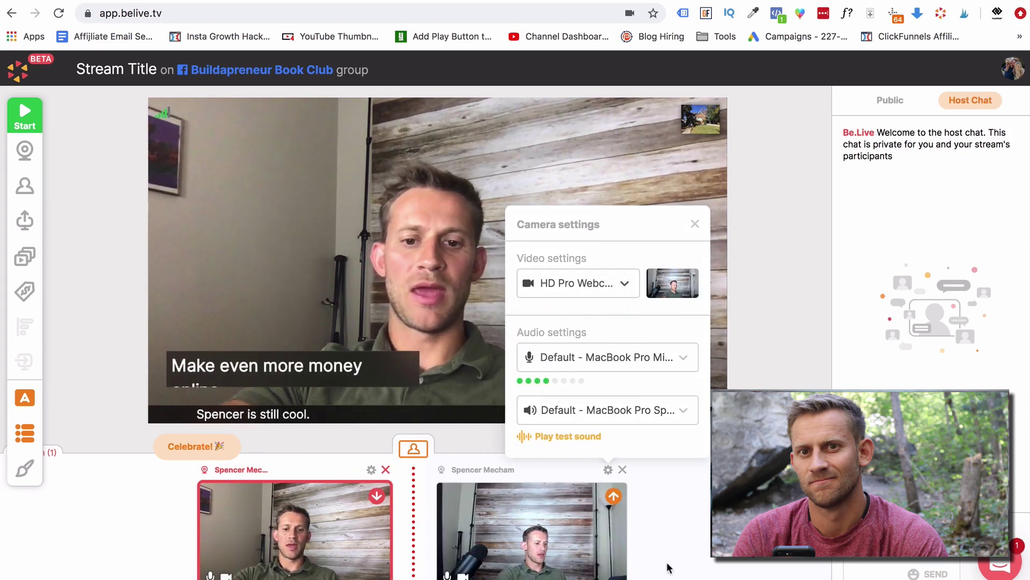
click(680, 552)
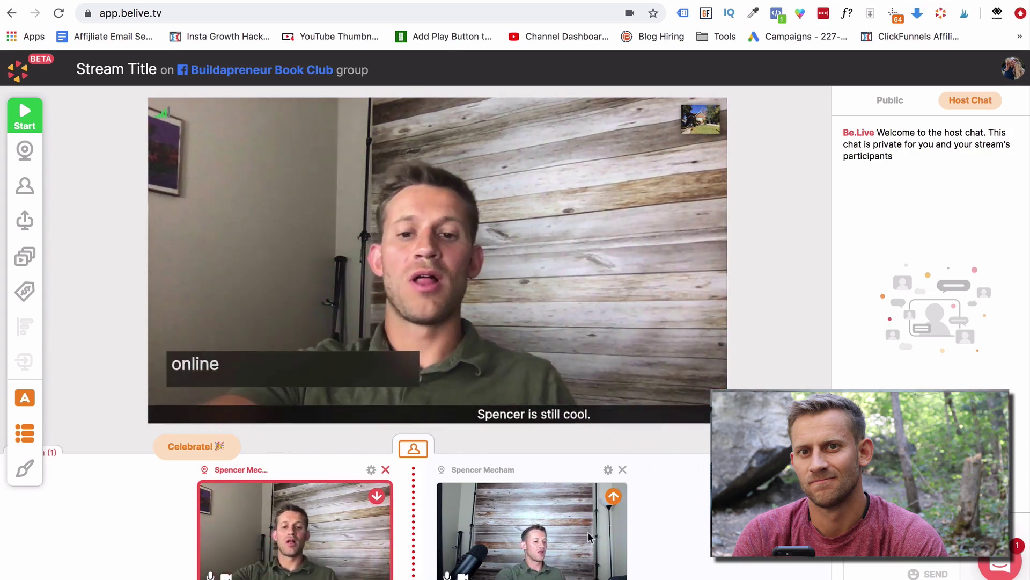
click(614, 496)
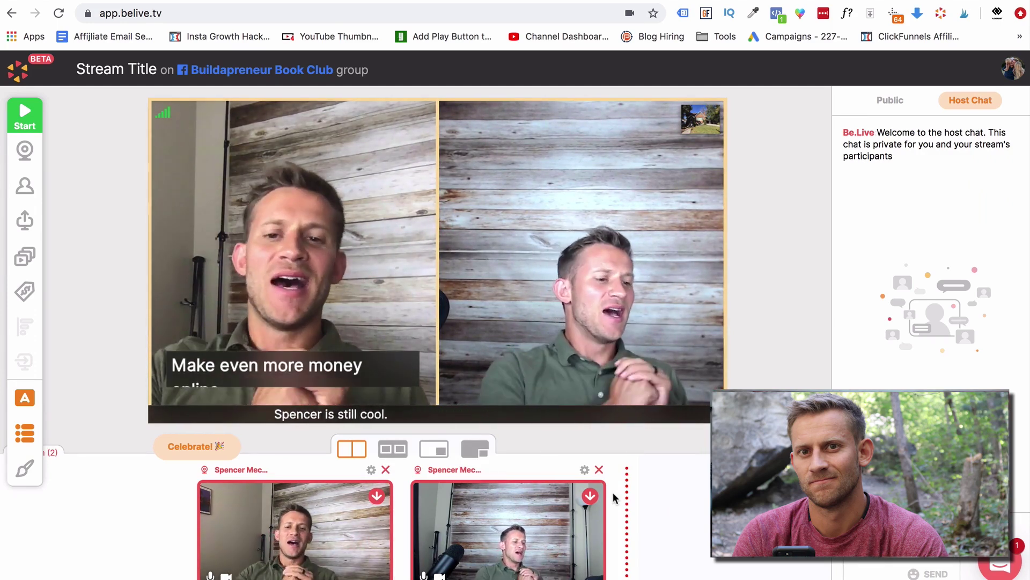
Try the stage layouts, ending on the fourth picture-in-picture layout with a small corner inset.
click(402, 451)
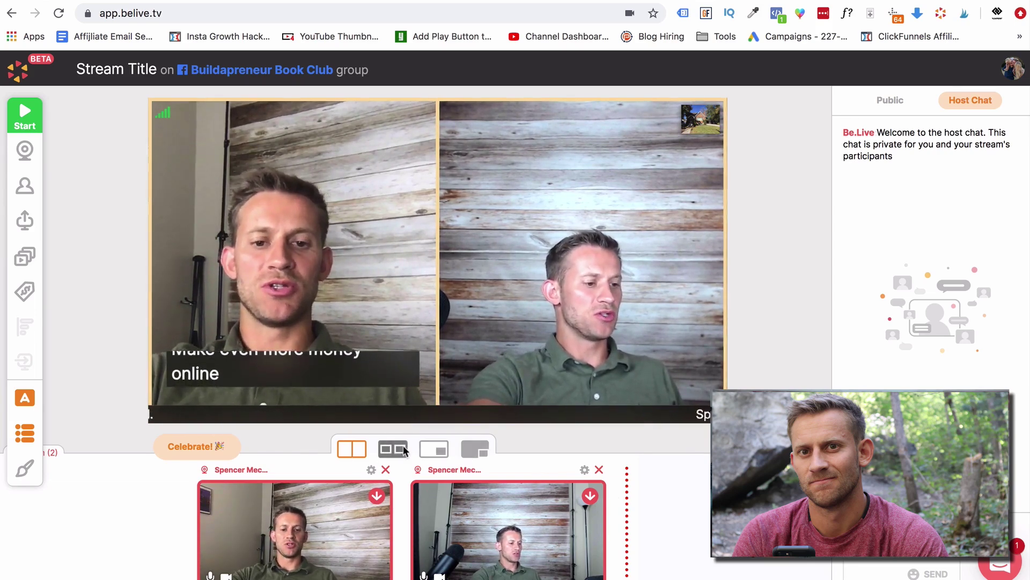
click(439, 451)
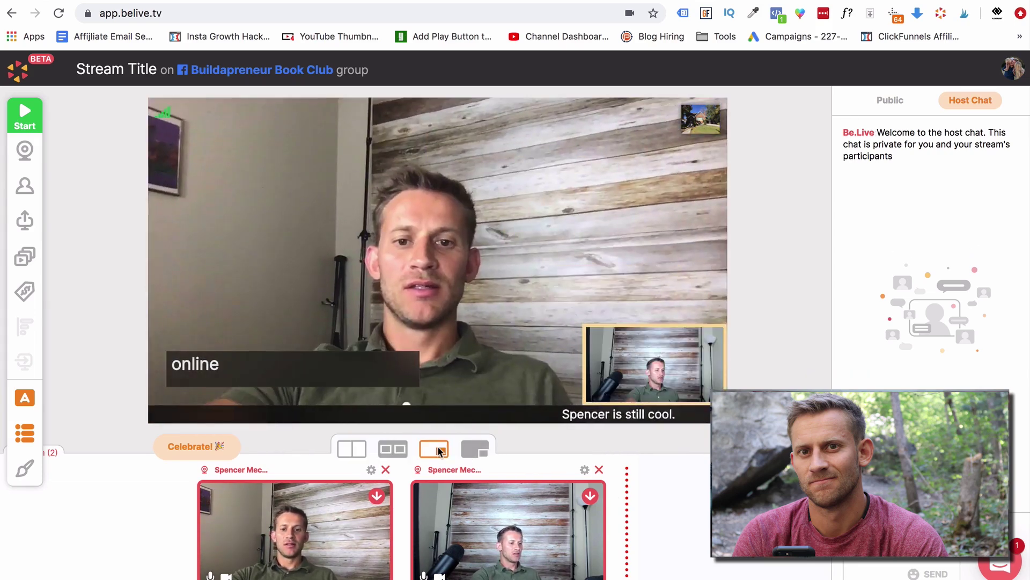
click(476, 449)
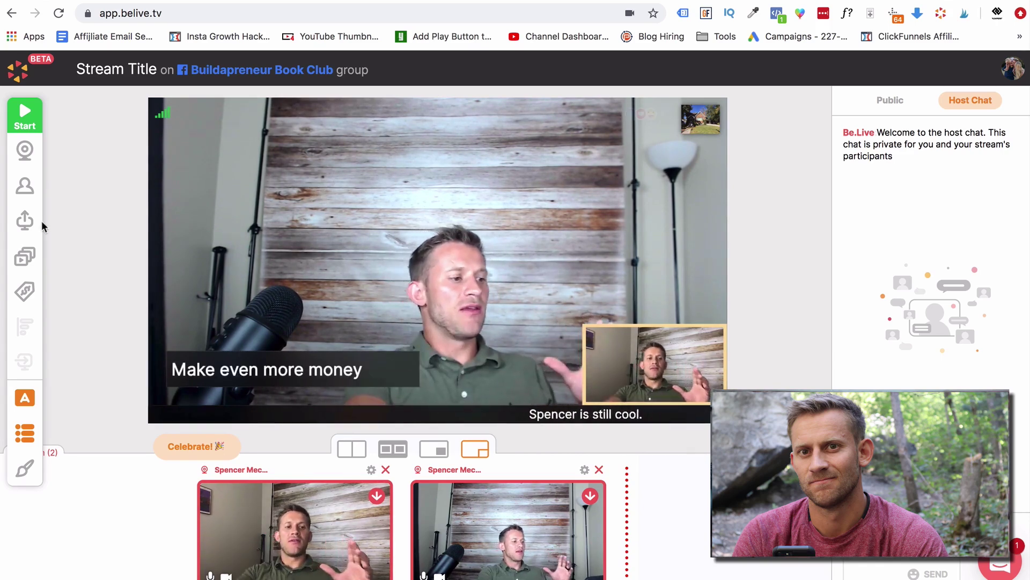
Share the BeLive - Studio2 application window as a screen source.
click(25, 221)
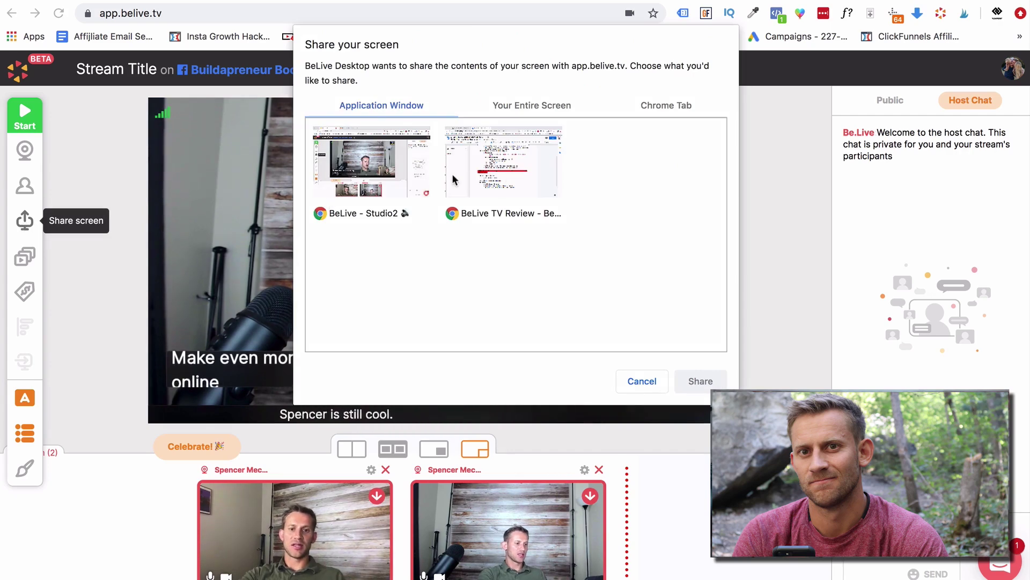
click(402, 173)
click(699, 382)
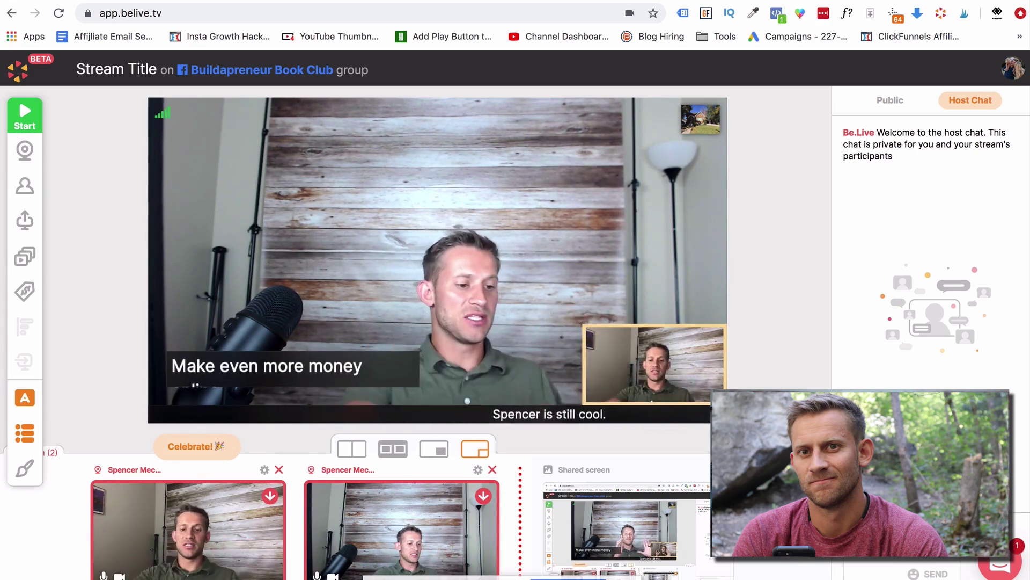
Show the shared screen full-frame with a camera inset, then move it back to staging.
click(622, 526)
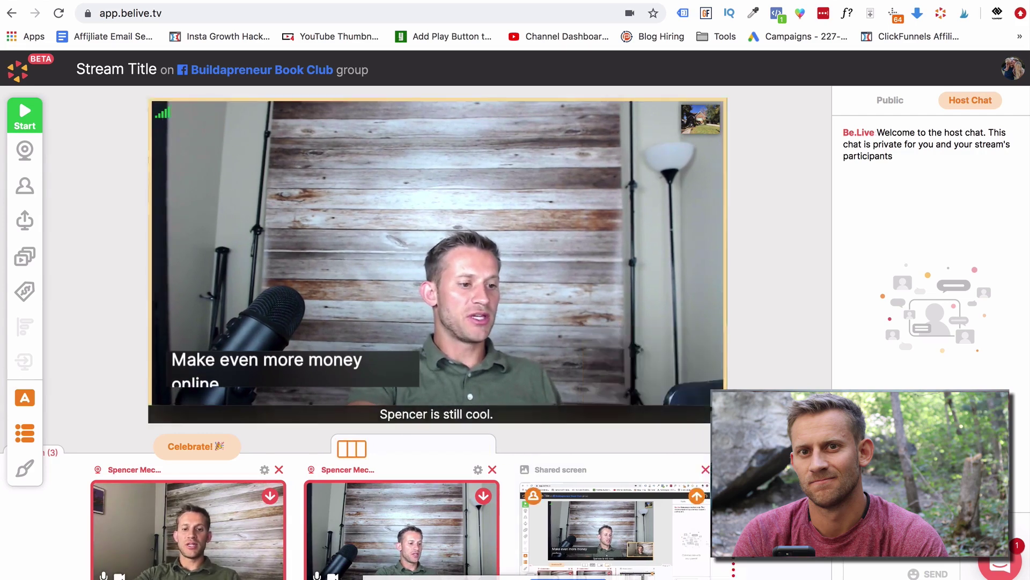
click(481, 499)
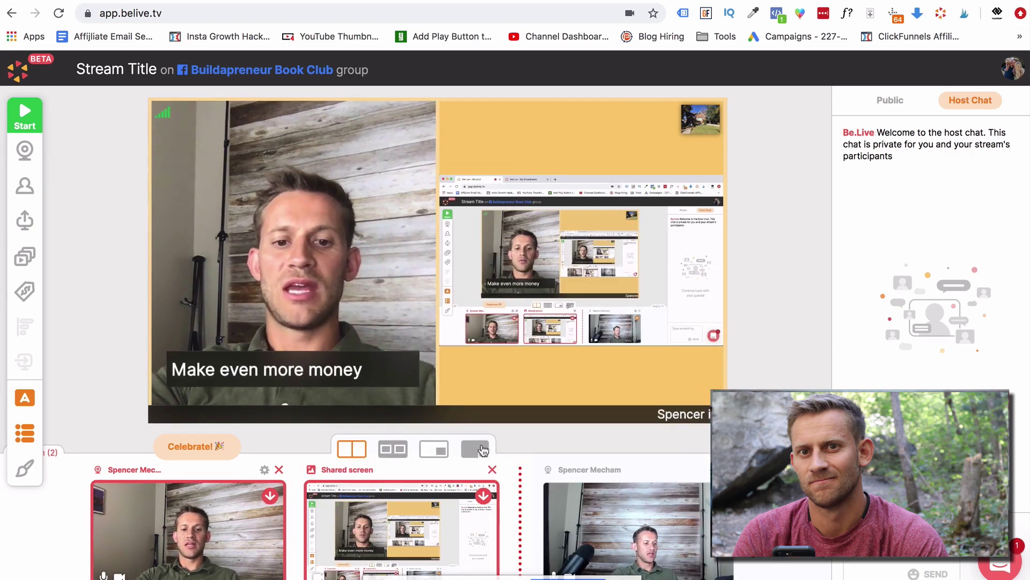
click(472, 448)
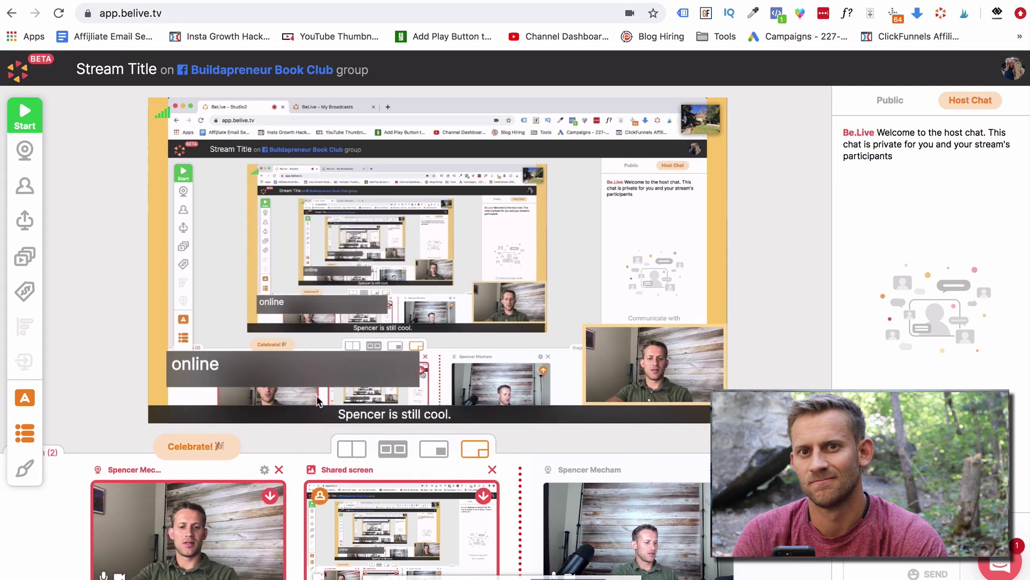
click(483, 494)
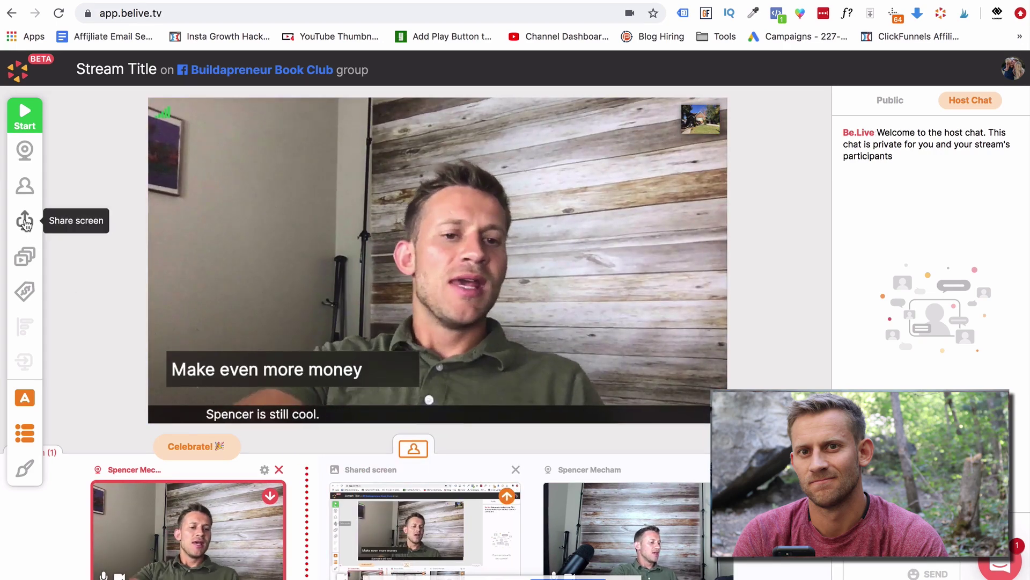
Bring up the Add media options from the left toolbar.
click(23, 258)
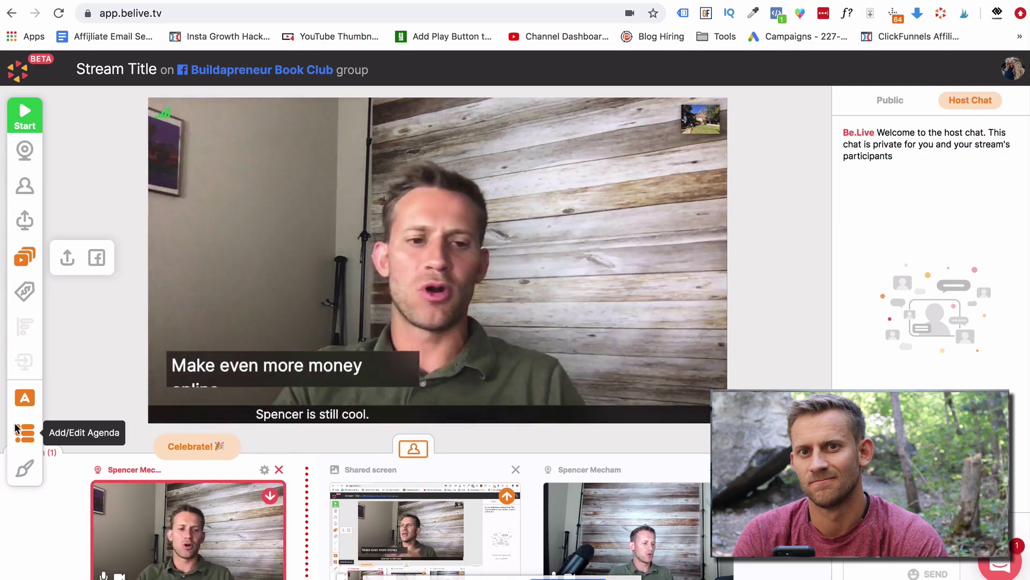
click(30, 396)
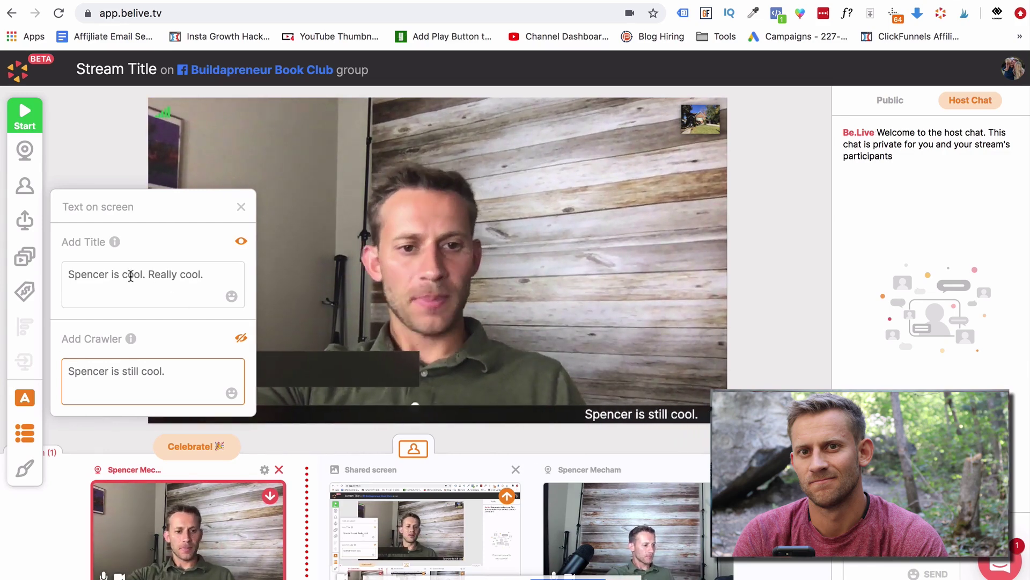
click(240, 243)
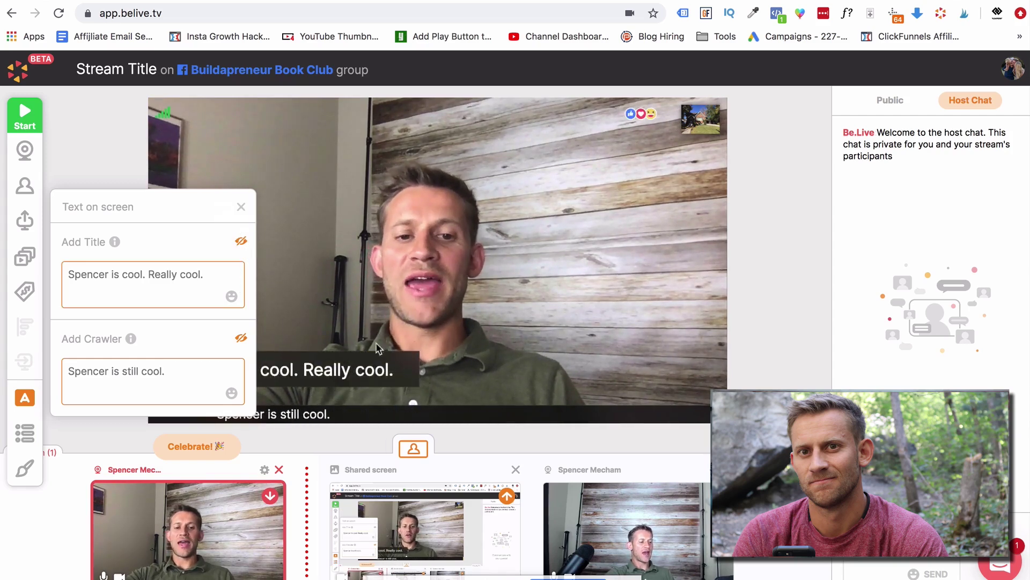
click(243, 208)
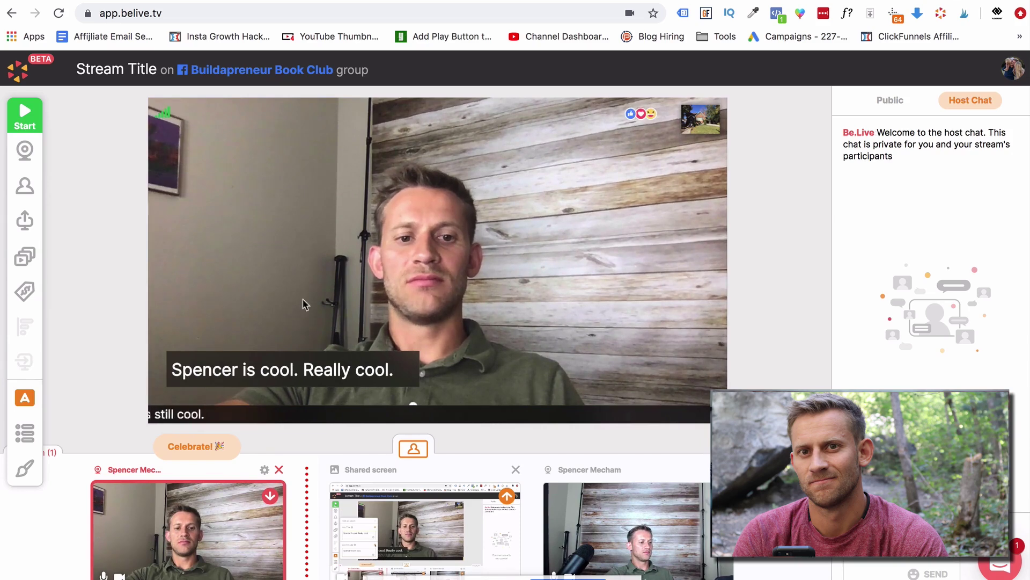
click(30, 399)
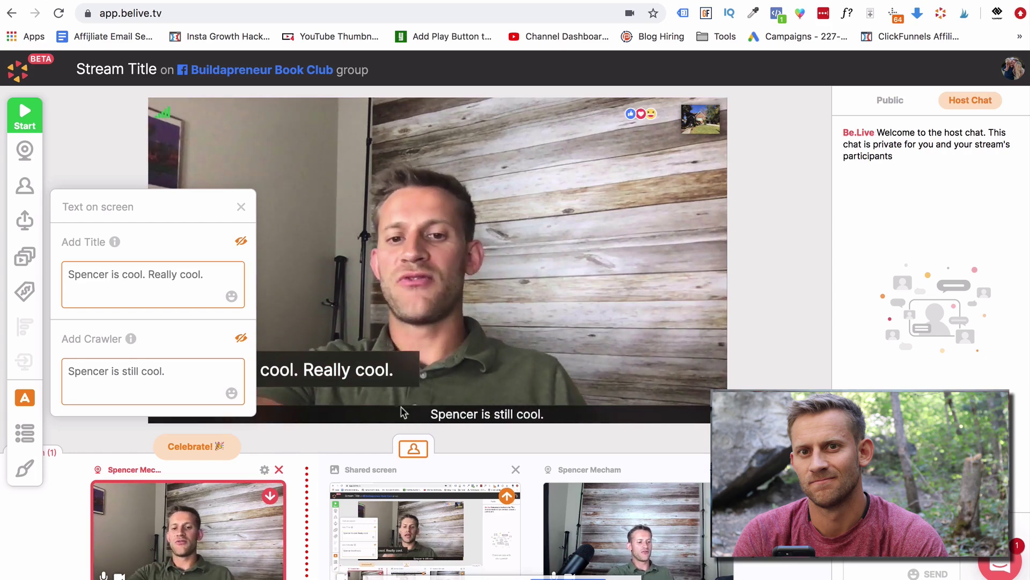
click(240, 209)
Display the agenda item 'Make money online' on the stream, then go to Appearance settings.
click(25, 431)
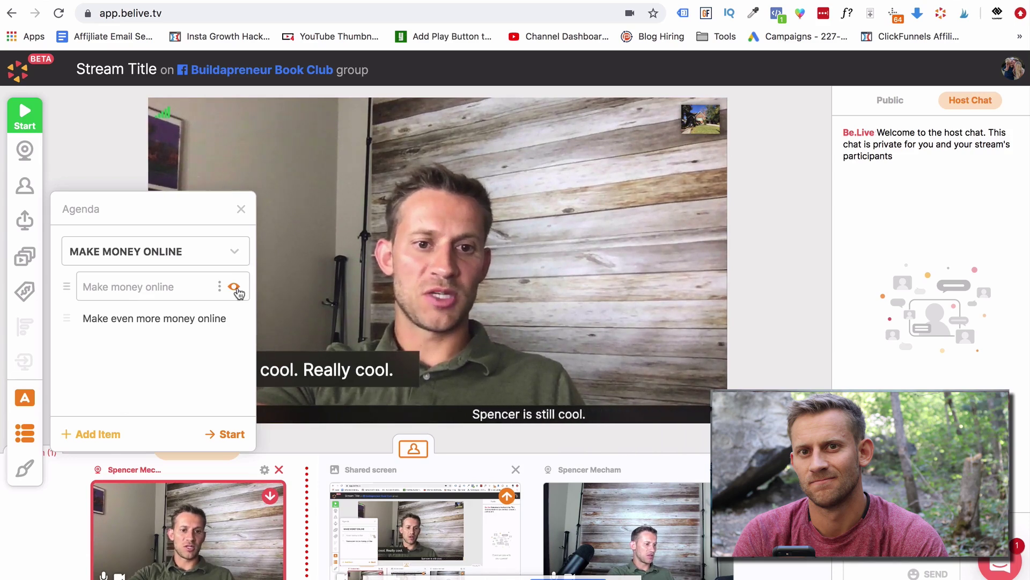
click(234, 288)
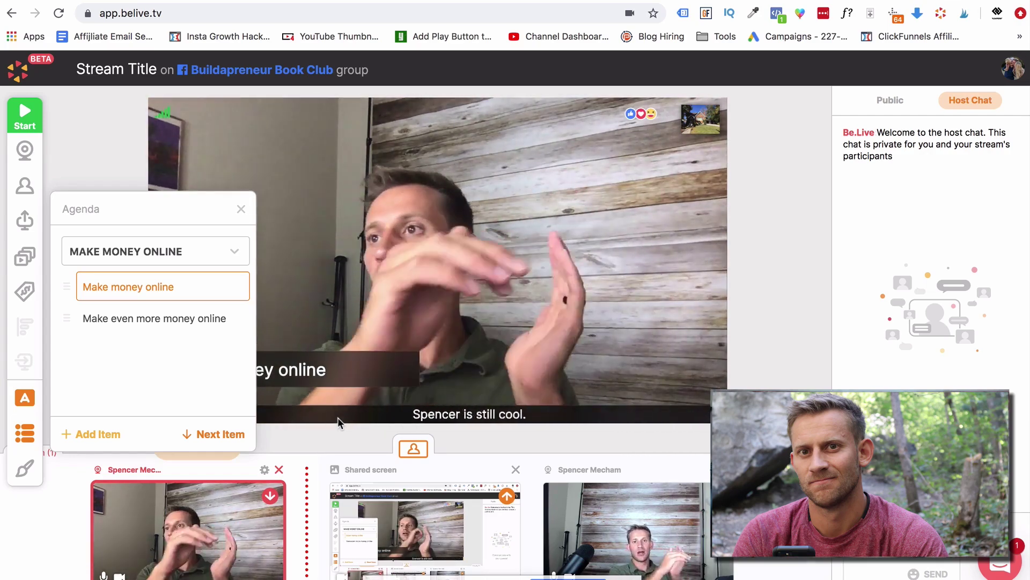
click(23, 472)
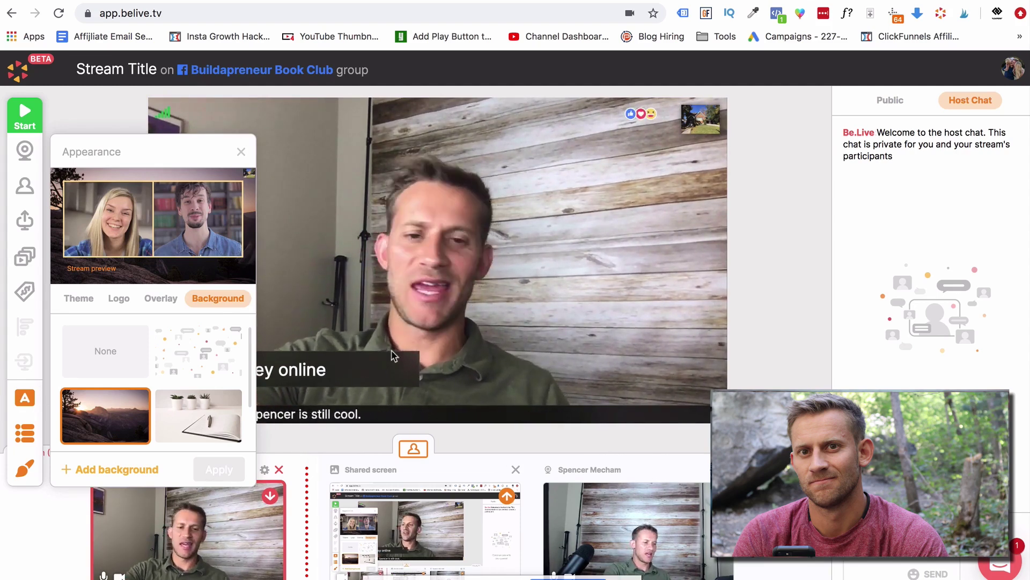
Browse the themes and open the colour editor showing background #f9bb40 and text #f28a21.
click(72, 298)
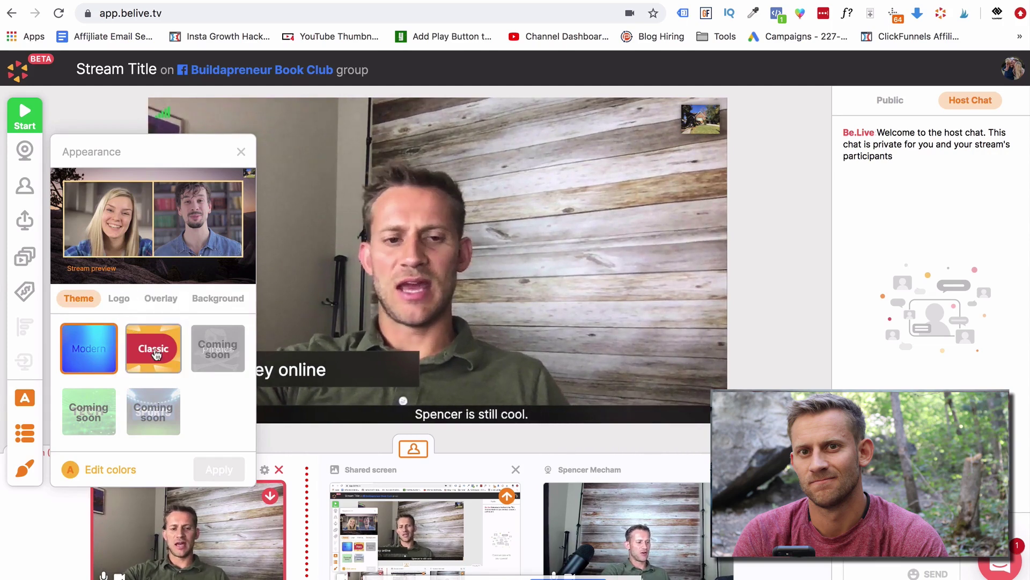
click(129, 470)
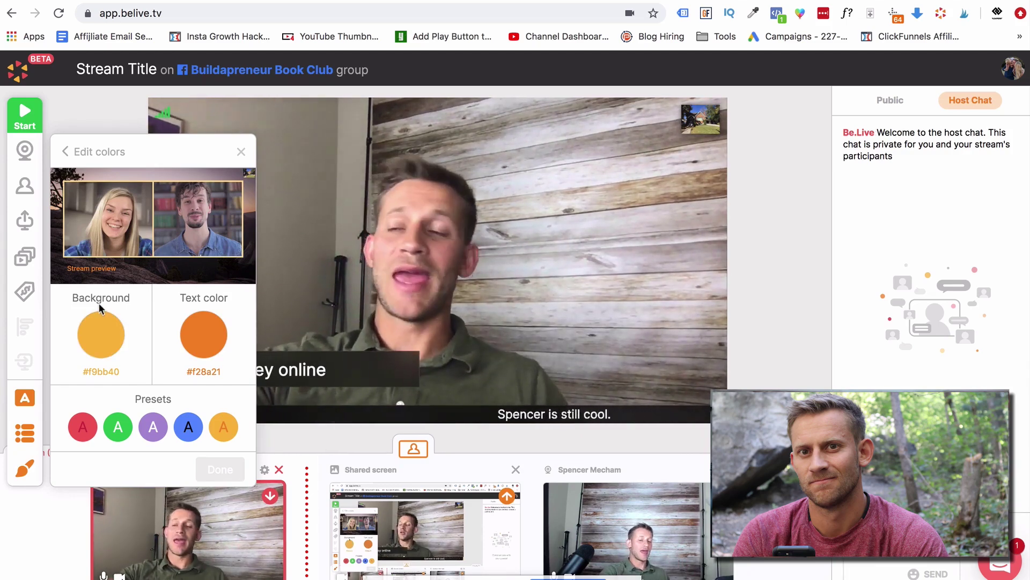
click(29, 468)
click(25, 468)
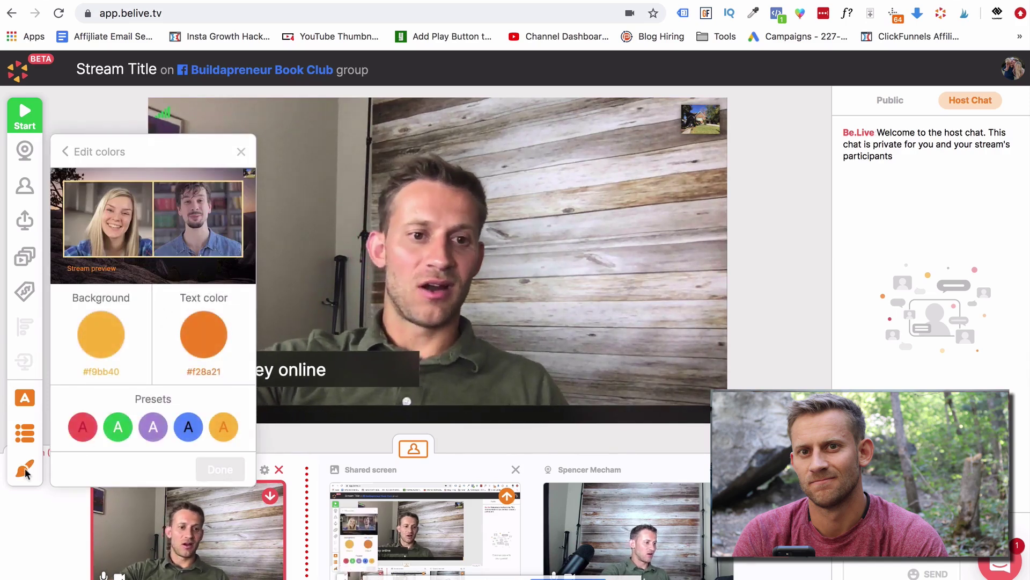
Return to the main Appearance settings and view the Logo, then Overlay options.
click(67, 152)
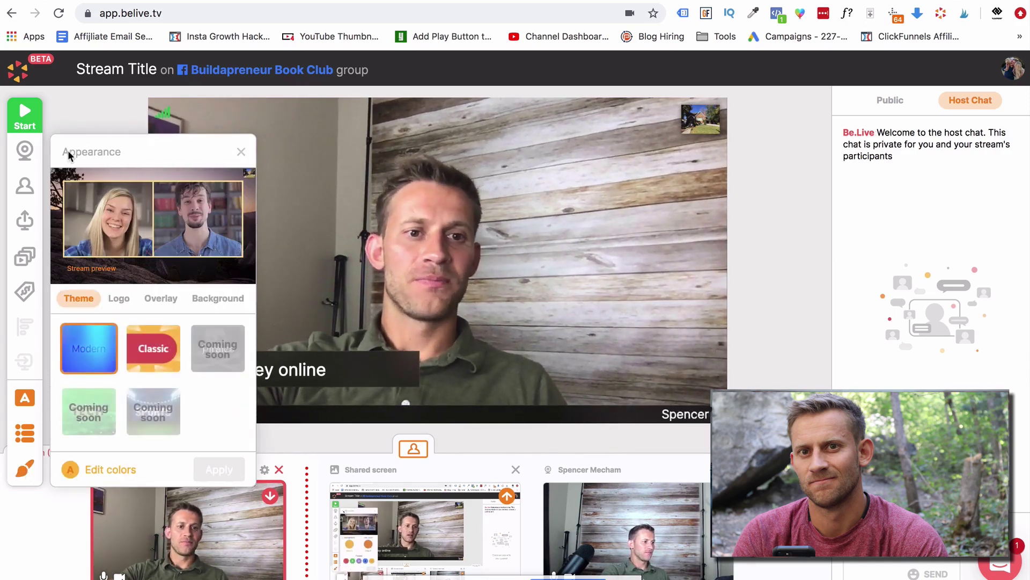
click(118, 300)
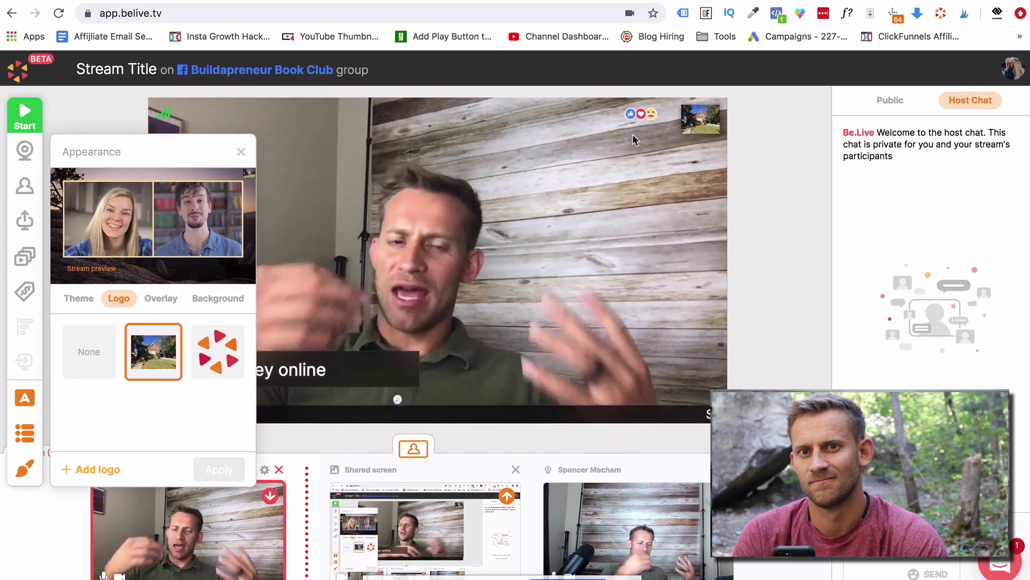
click(162, 298)
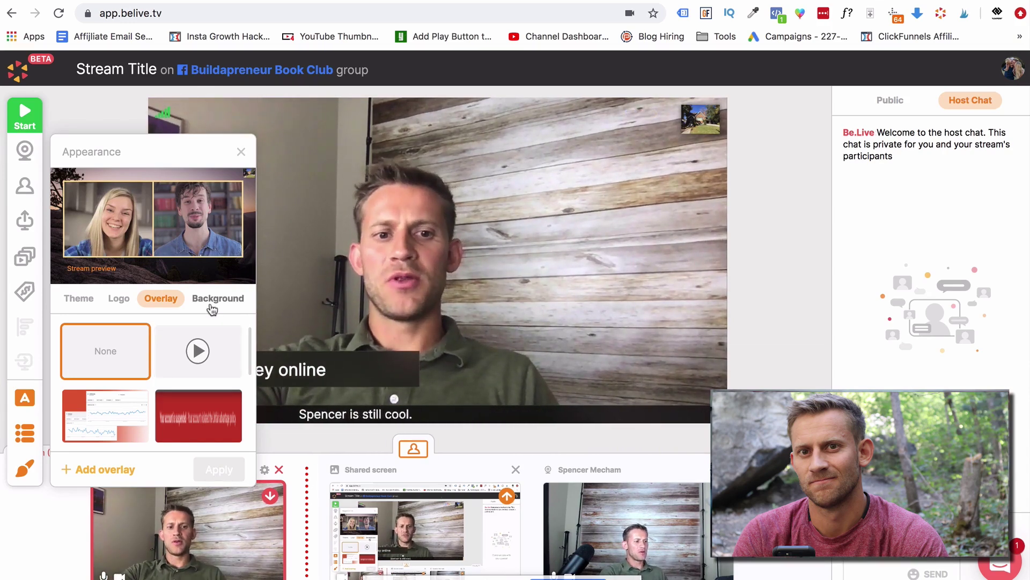
Add the second camera, frame both side by side over the mountain background, and reopen Background options.
click(241, 154)
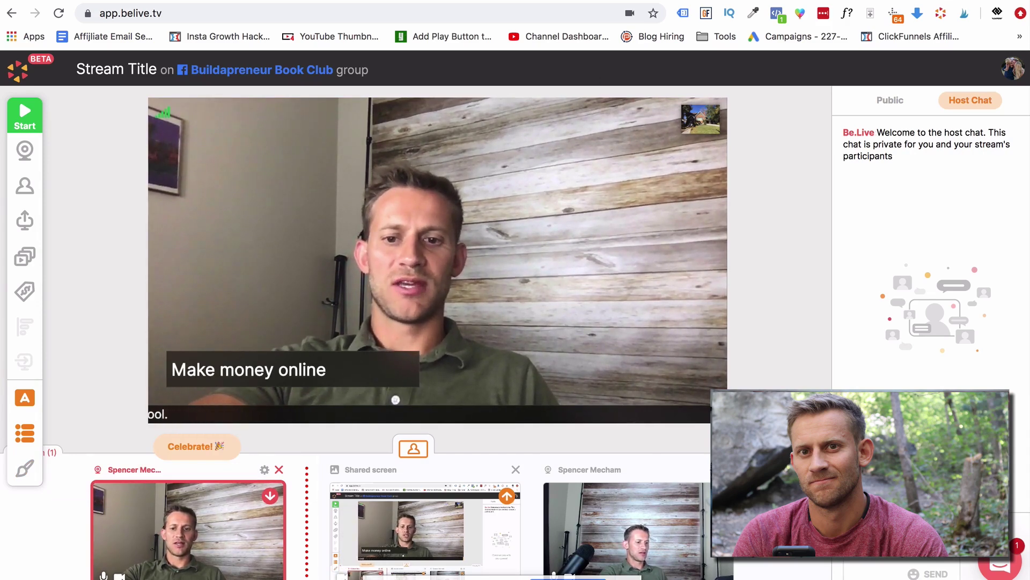
click(695, 496)
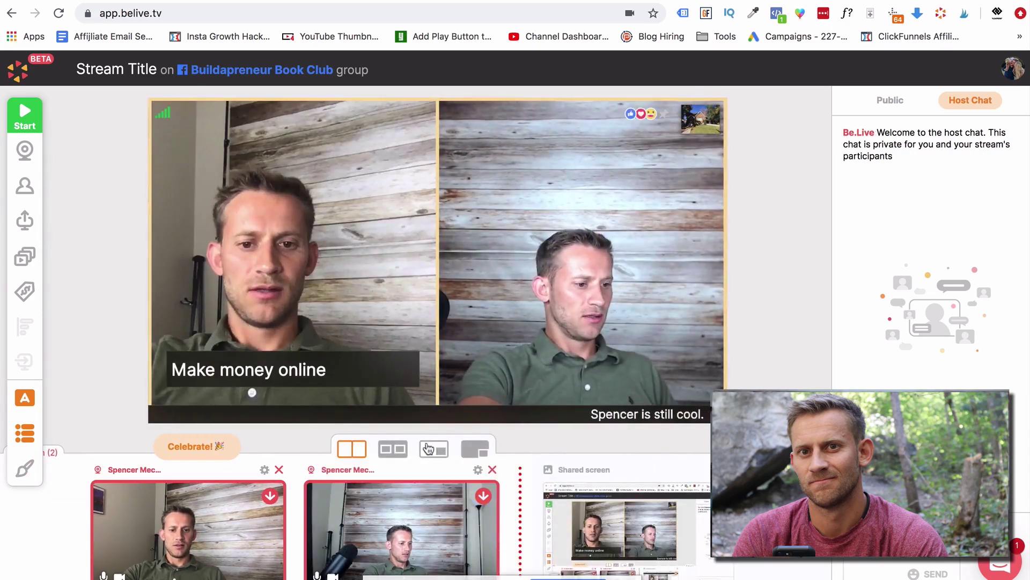
click(397, 447)
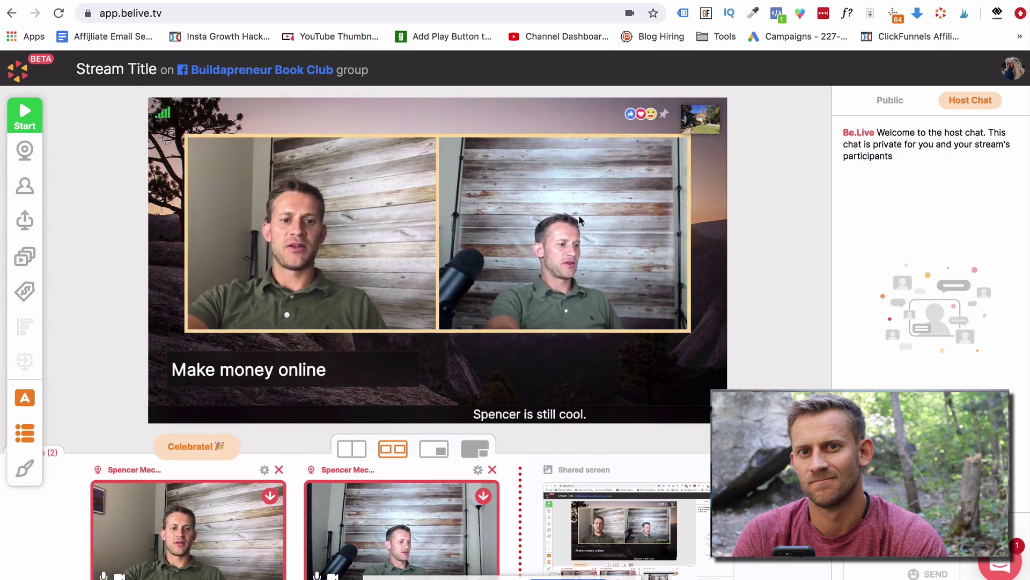
click(23, 470)
click(213, 304)
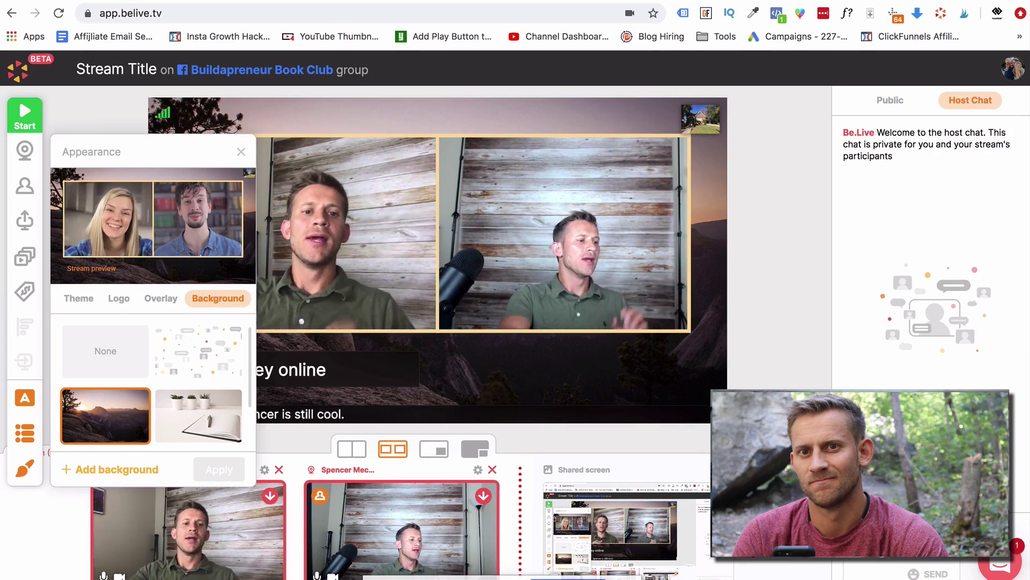
Close the Appearance panel to reveal the two-camera stage, and switch to the public chat.
click(242, 153)
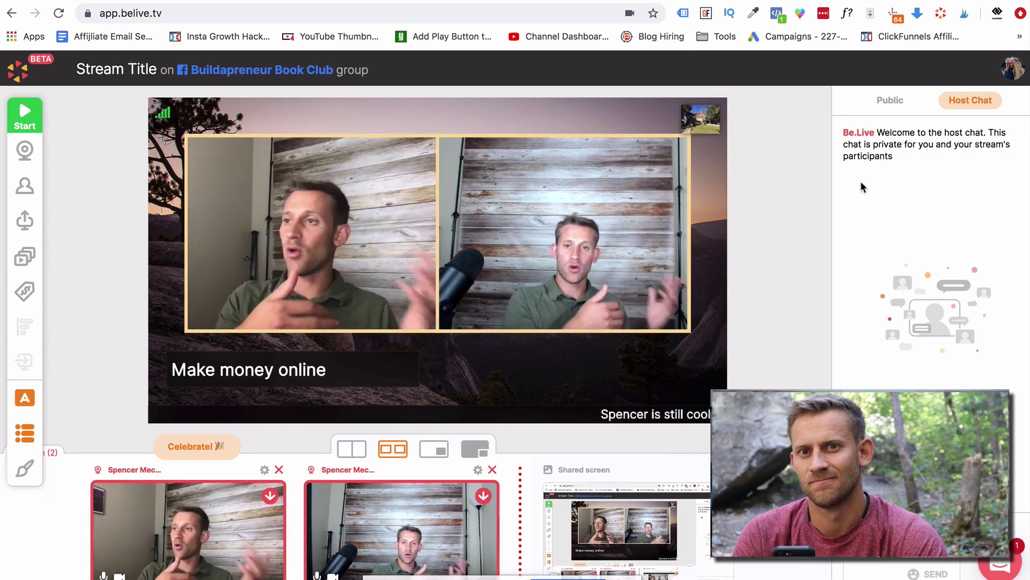
click(885, 102)
click(960, 103)
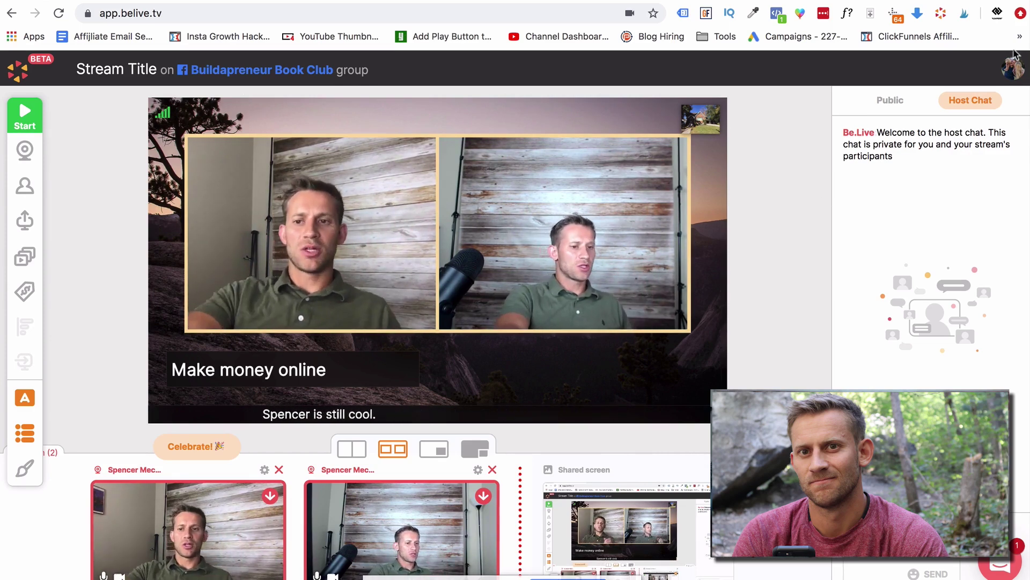
click(310, 70)
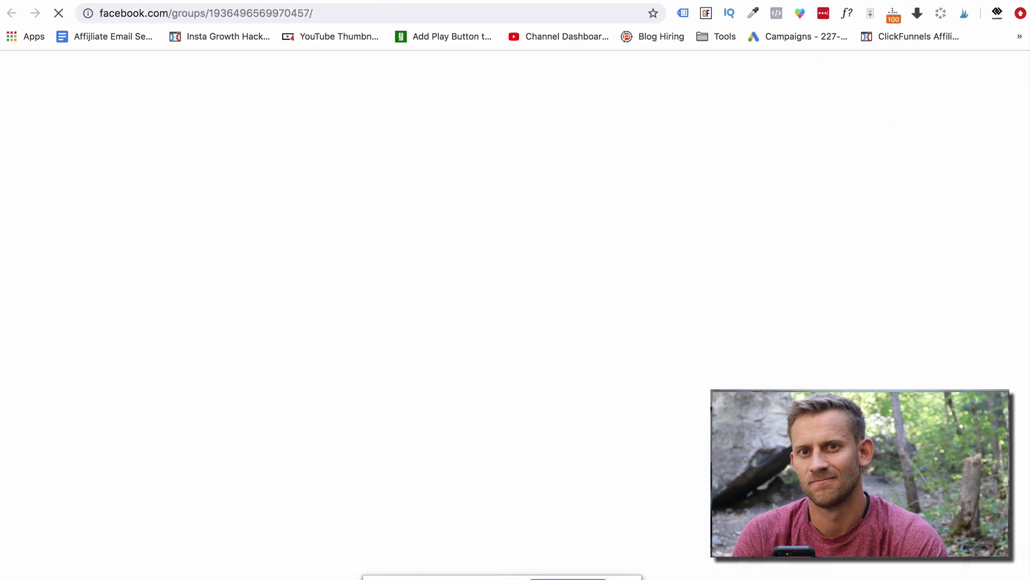
key(super+w)
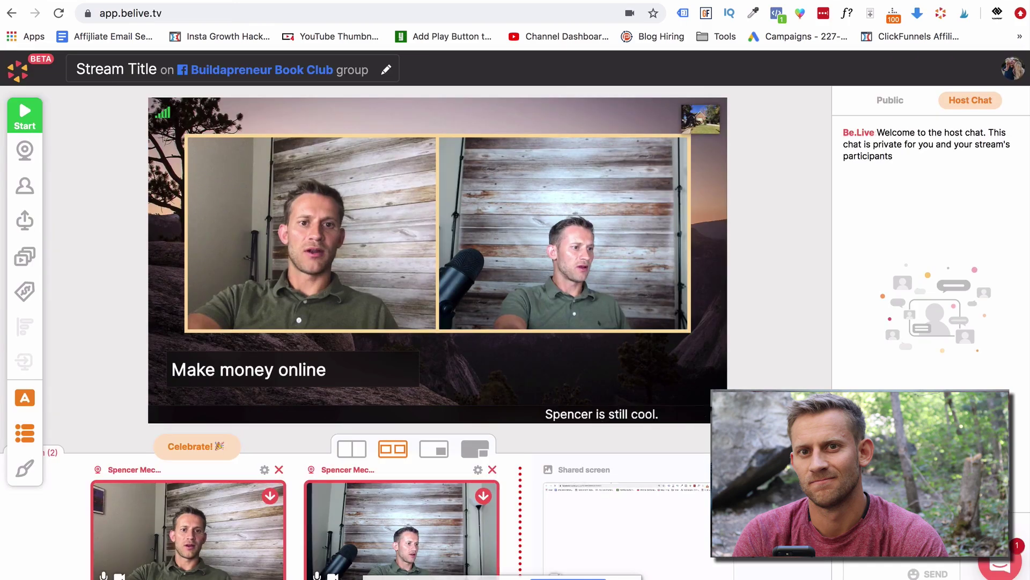
Review the Facebook destination in Stream Settings, set it to scheduled, and bring up the account menu.
click(137, 71)
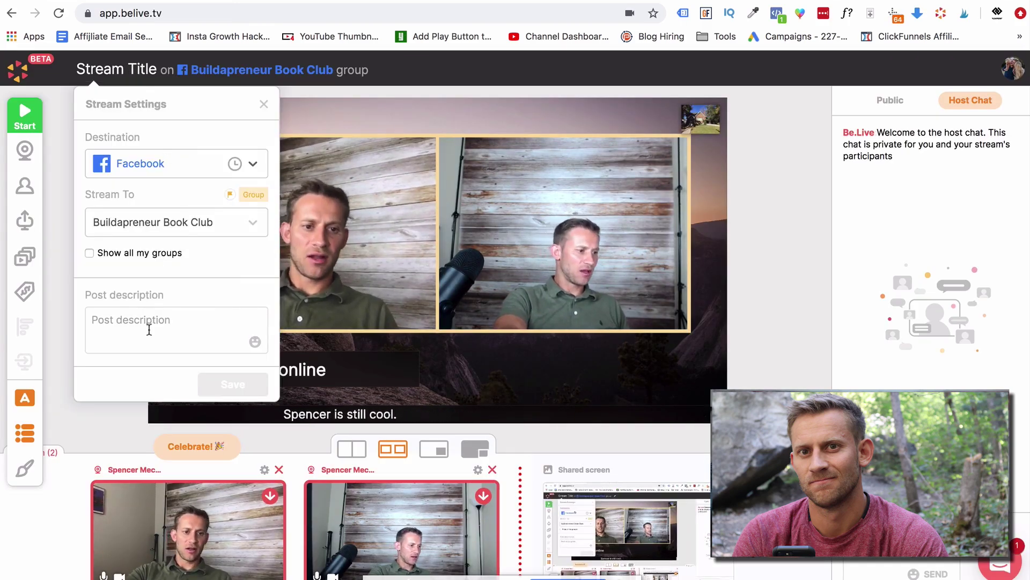
click(235, 164)
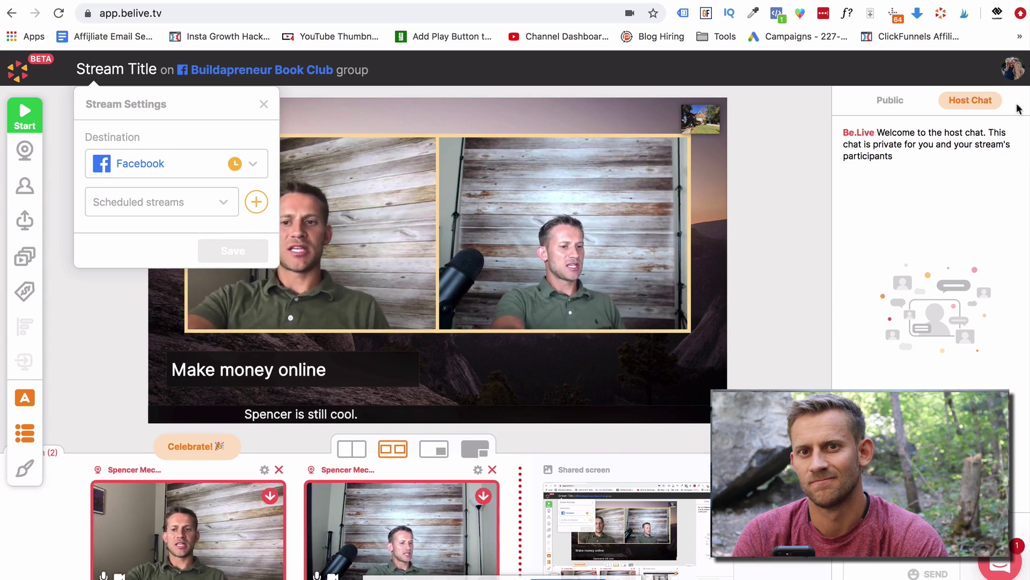
click(1012, 70)
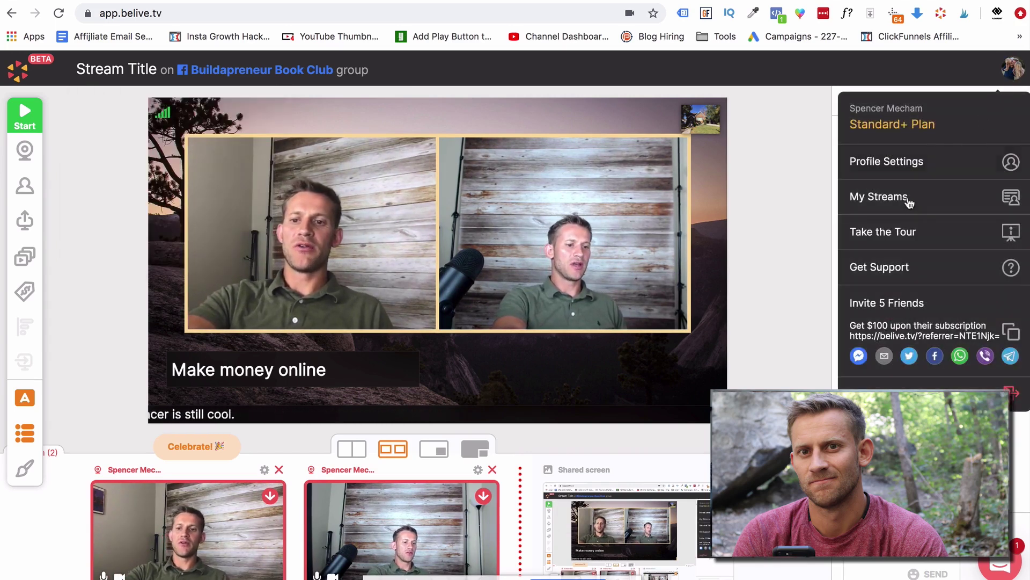
Browse the My Broadcasts list of past Talk Show broadcasts and their Facebook destinations.
click(893, 205)
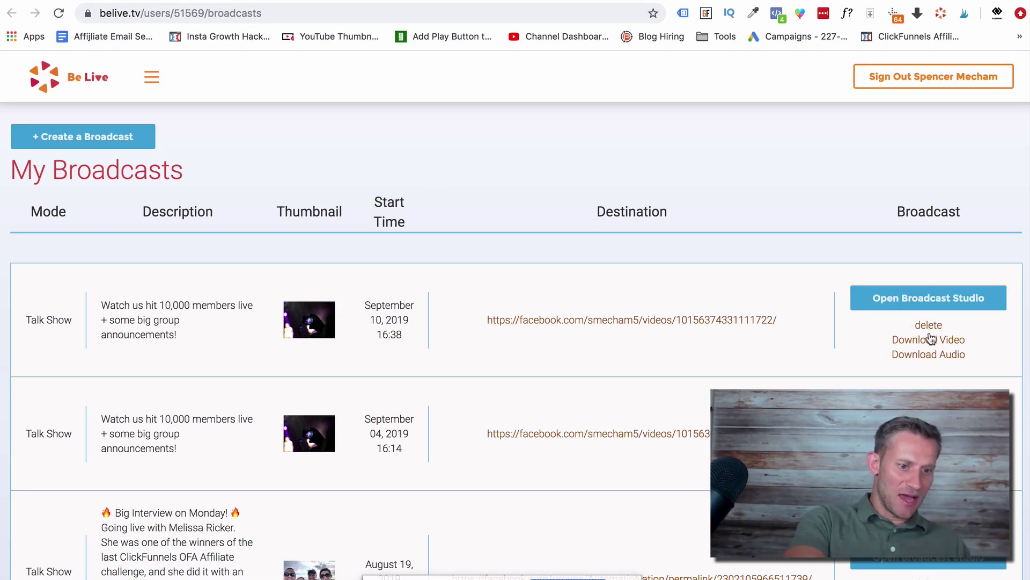
scroll(798, 327, down, 1)
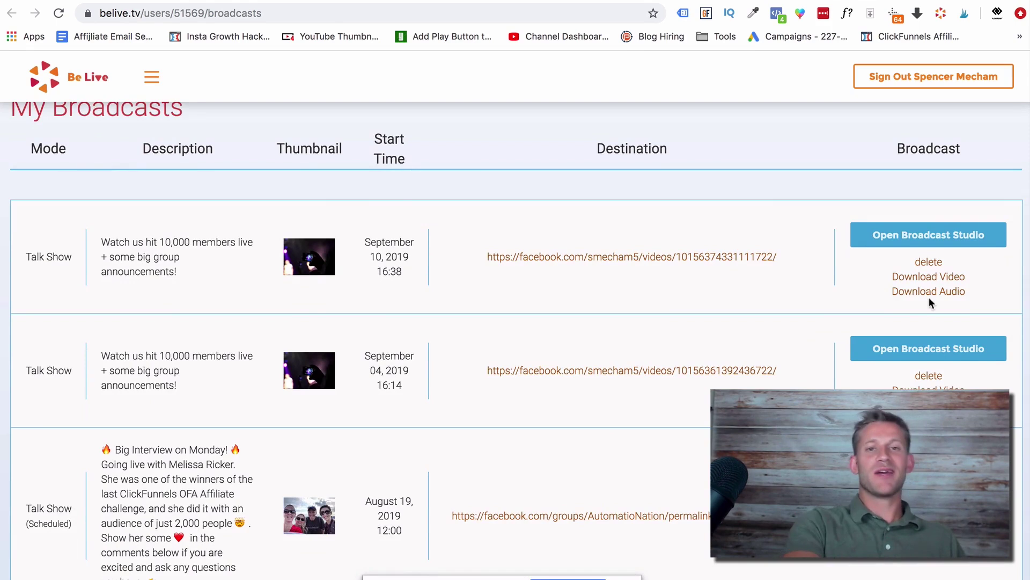